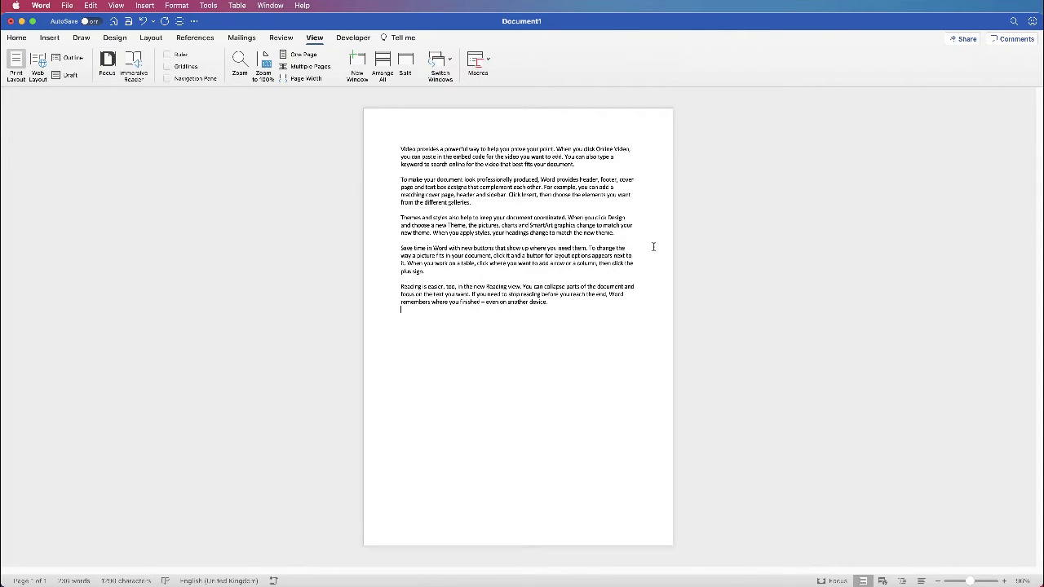
# Step: Zoom the page to about 237% and scroll back to the top
pyautogui.moveTo(970, 584); pyautogui.dragTo(975, 581)
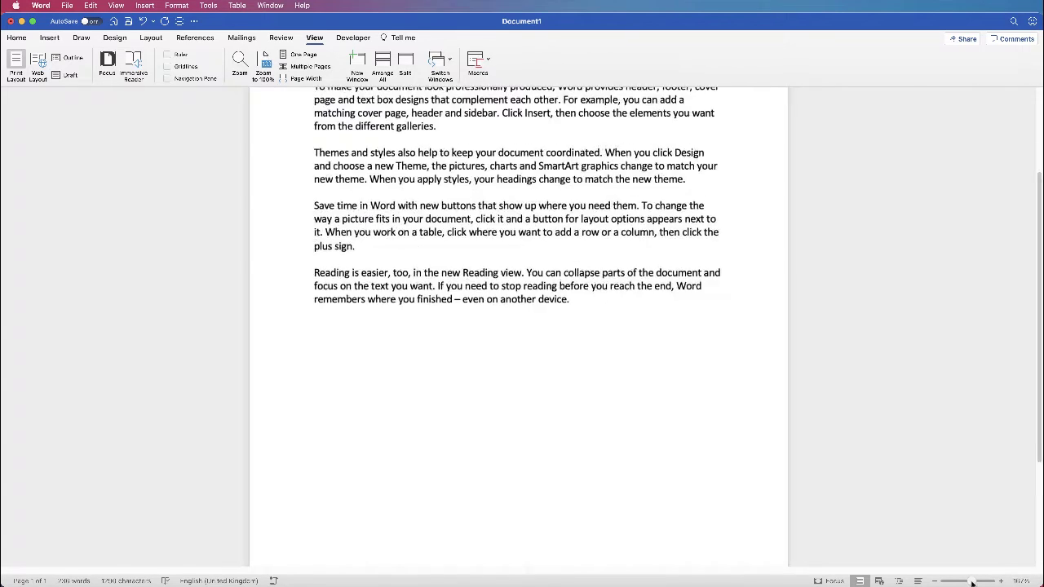
pyautogui.scroll(8, 1039, 284)
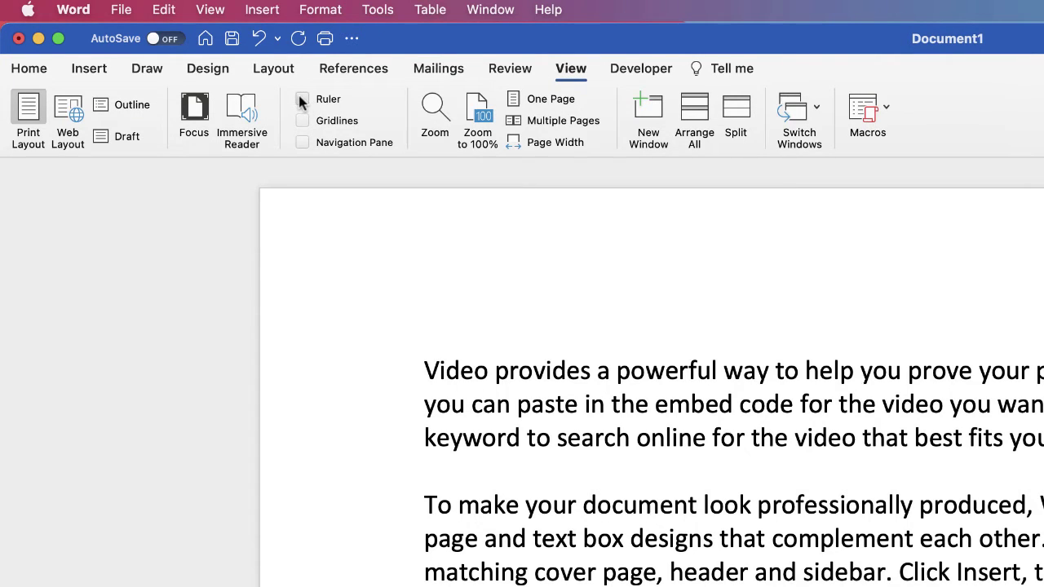
# Step: Tick Ruler on the View tab to show the centimetre rulers
pyautogui.click(301, 98)
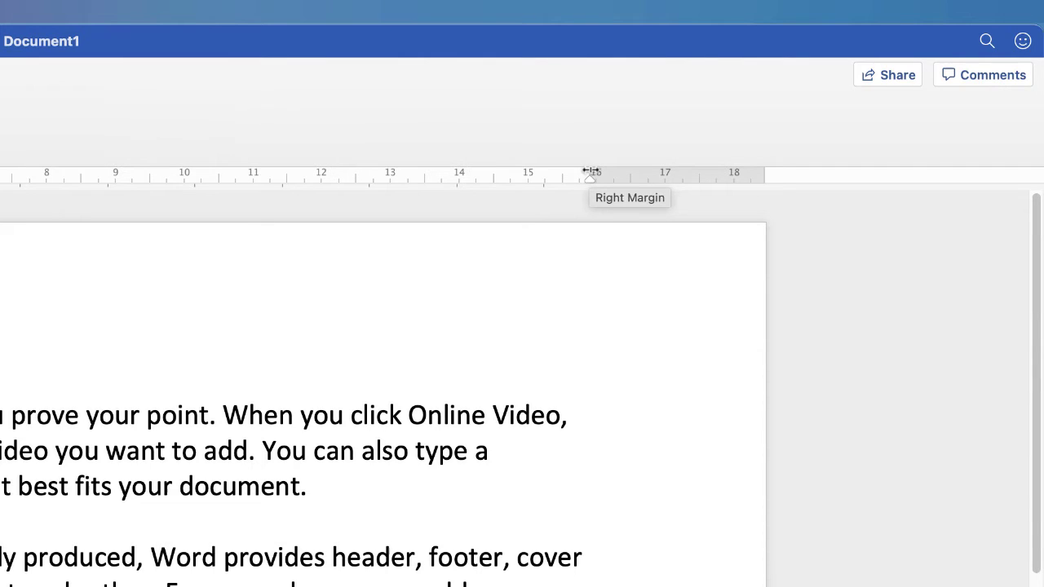
# Step: Drag the right margin outward on the horizontal ruler and the top margin up on the vertical ruler
pyautogui.moveTo(591, 172)
pyautogui.mouseDown()
pyautogui.moveTo(717, 174)
pyautogui.moveTo(588, 182)
pyautogui.mouseUp()
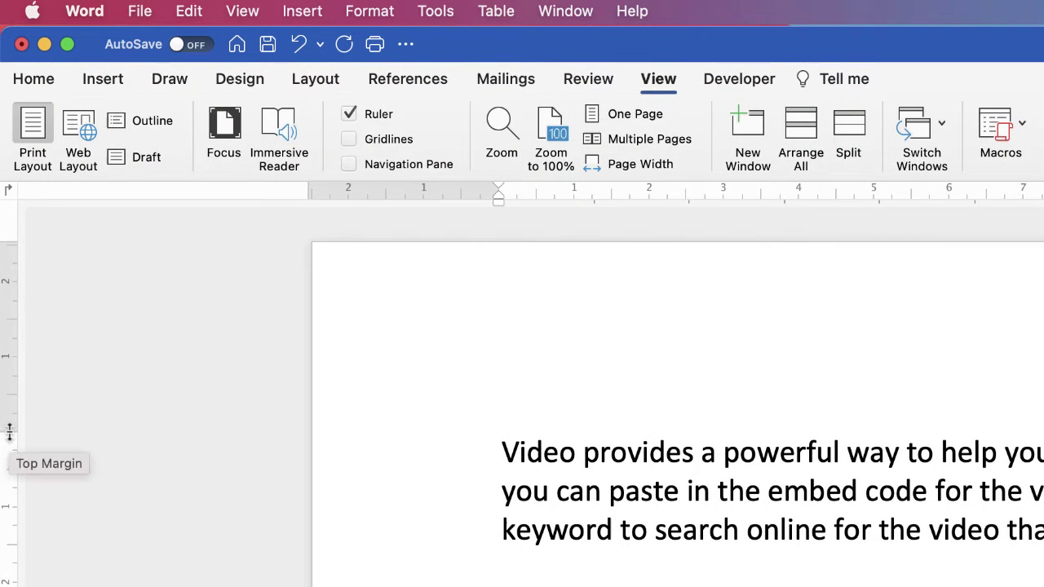
pyautogui.moveTo(8, 432); pyautogui.dragTo(14, 400)
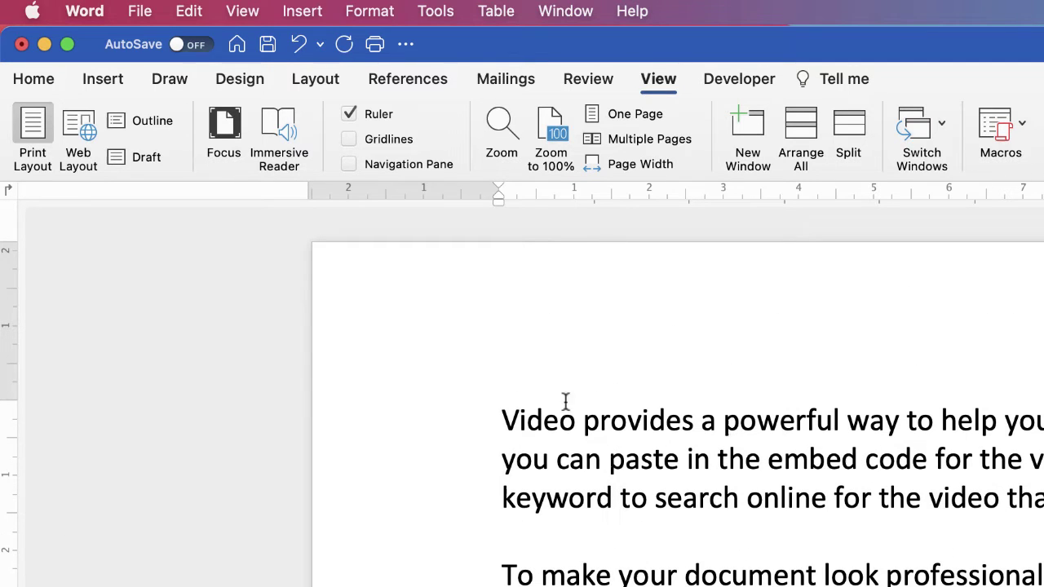
# Step: Select the first three paragraphs, indent their first lines, then return them to the margin
pyautogui.click(498, 417)
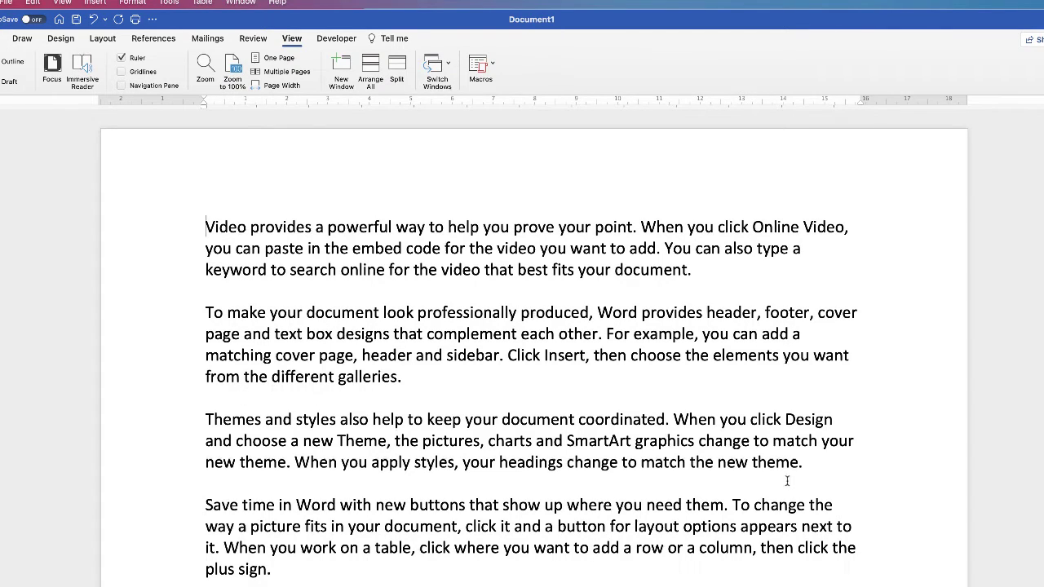
pyautogui.moveTo(805, 462); pyautogui.dragTo(220, 234)
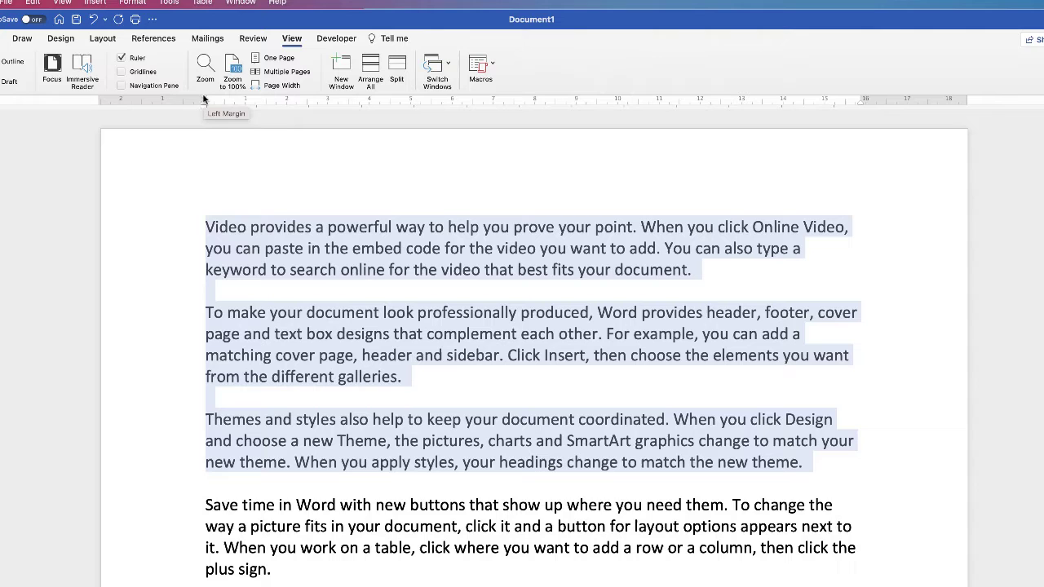
pyautogui.moveTo(204, 99); pyautogui.dragTo(244, 99)
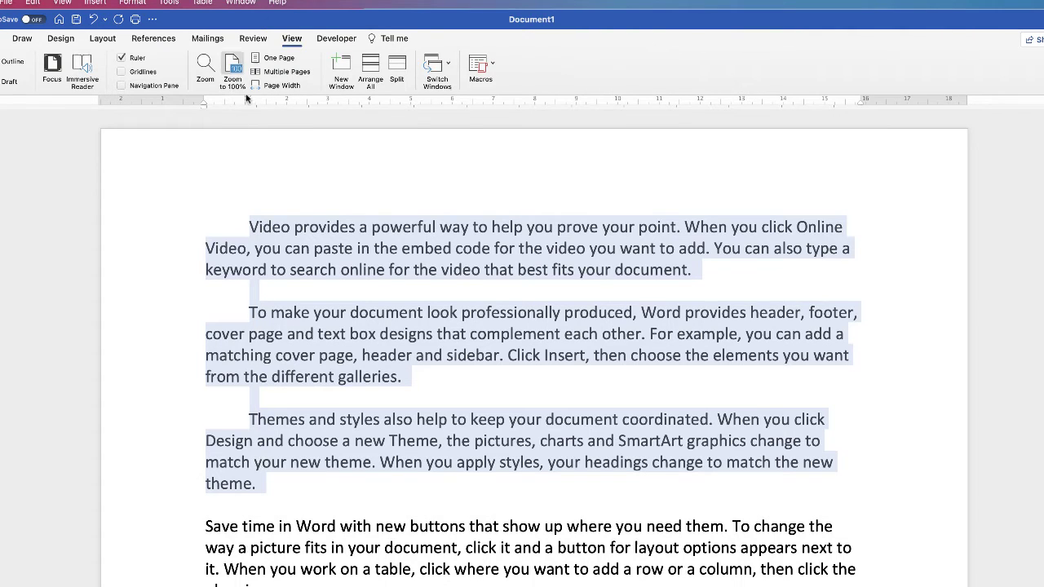
pyautogui.moveTo(247, 98); pyautogui.dragTo(205, 99)
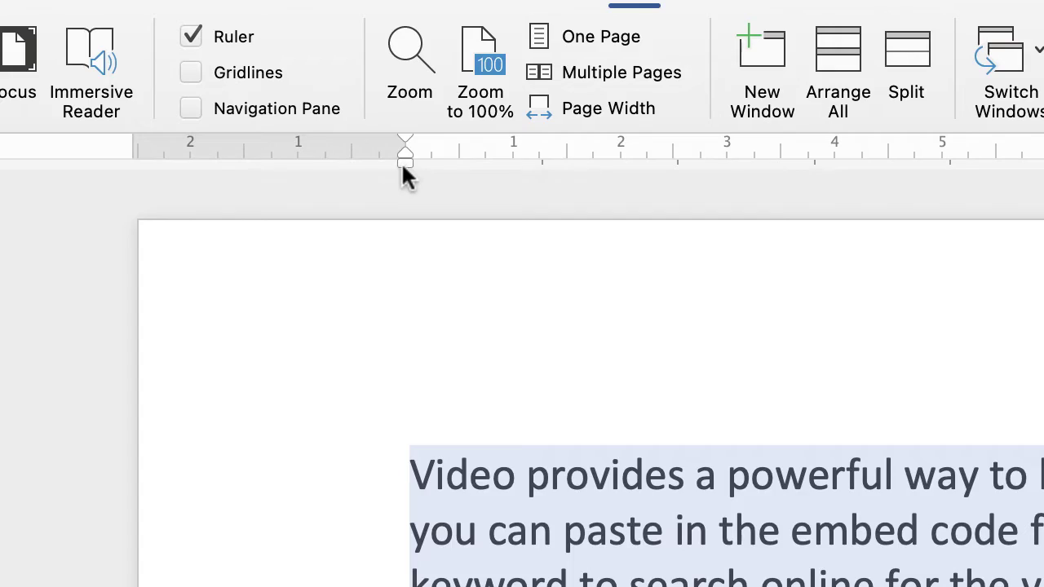
# Step: Drag the three paragraphs' Left Indent marker, leaving them flush at the margin
pyautogui.moveTo(403, 158); pyautogui.dragTo(403, 158)
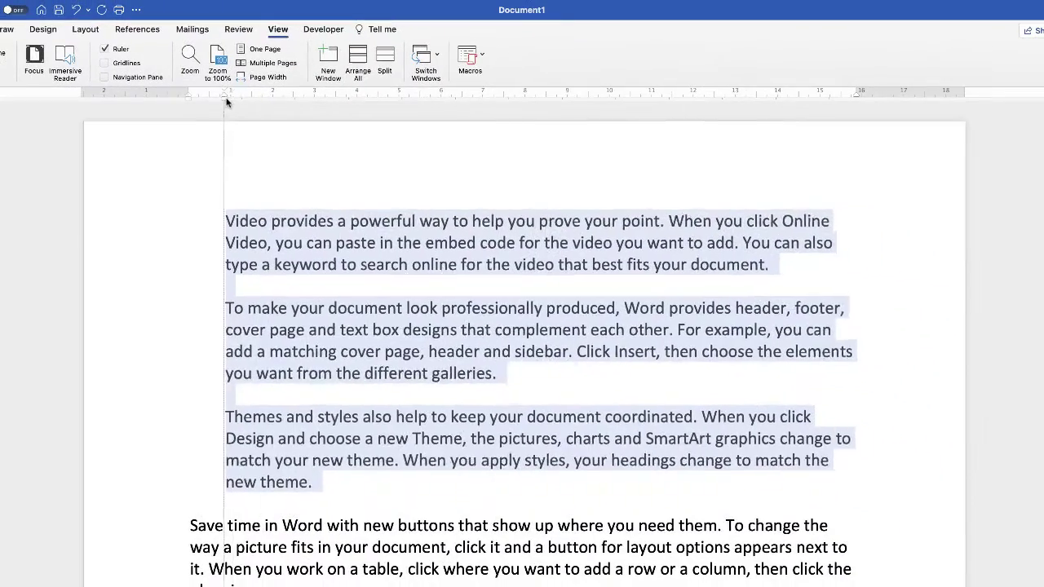
pyautogui.moveTo(226, 101)
pyautogui.mouseDown()
pyautogui.moveTo(294, 103)
pyautogui.moveTo(191, 100)
pyautogui.mouseUp()
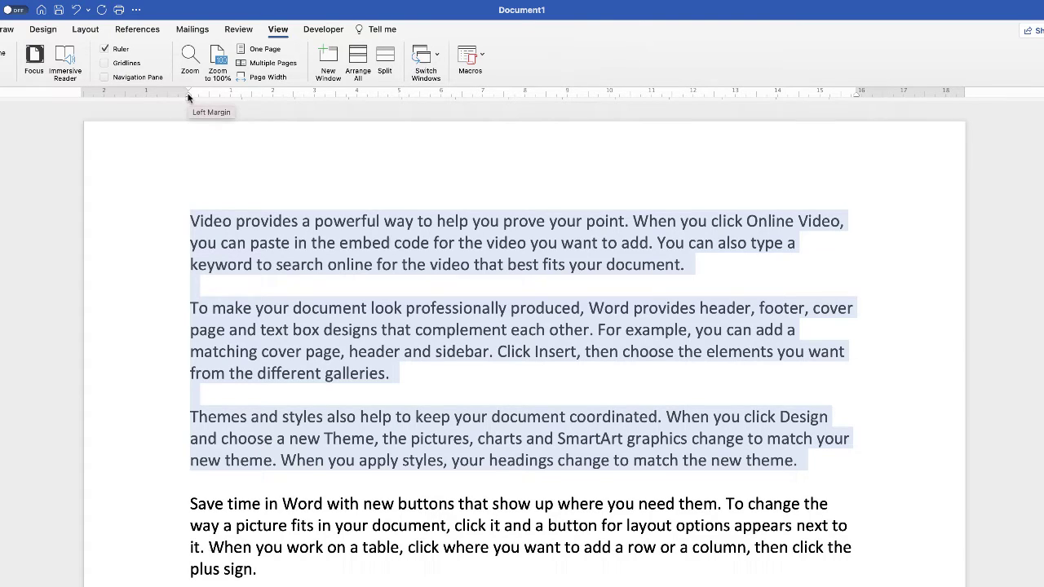
# Step: Try a hanging indent on the three paragraphs, then add a blank line after 'document.'
pyautogui.moveTo(188, 97); pyautogui.dragTo(255, 95)
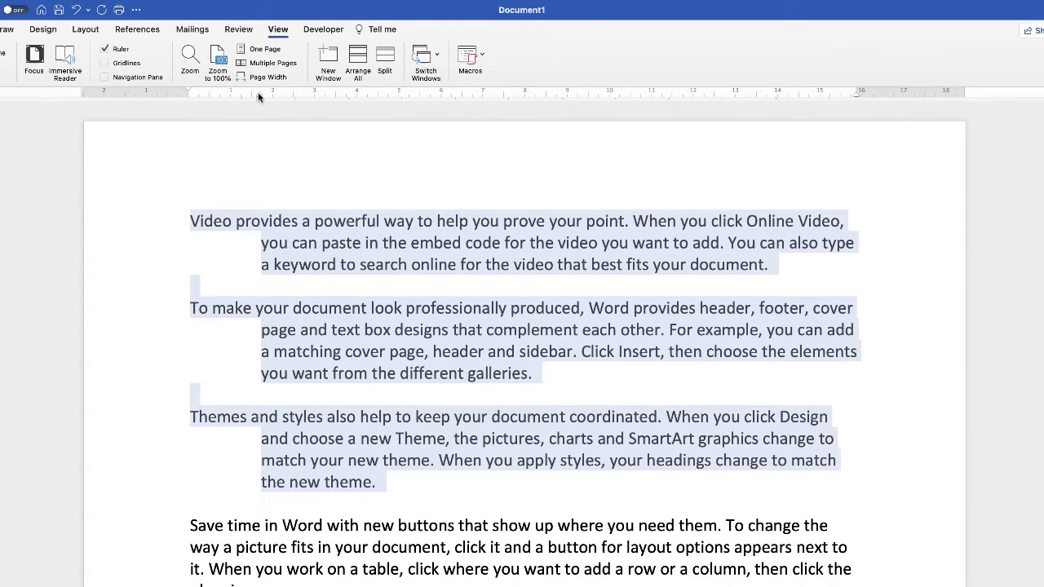
pyautogui.moveTo(260, 97); pyautogui.dragTo(190, 97)
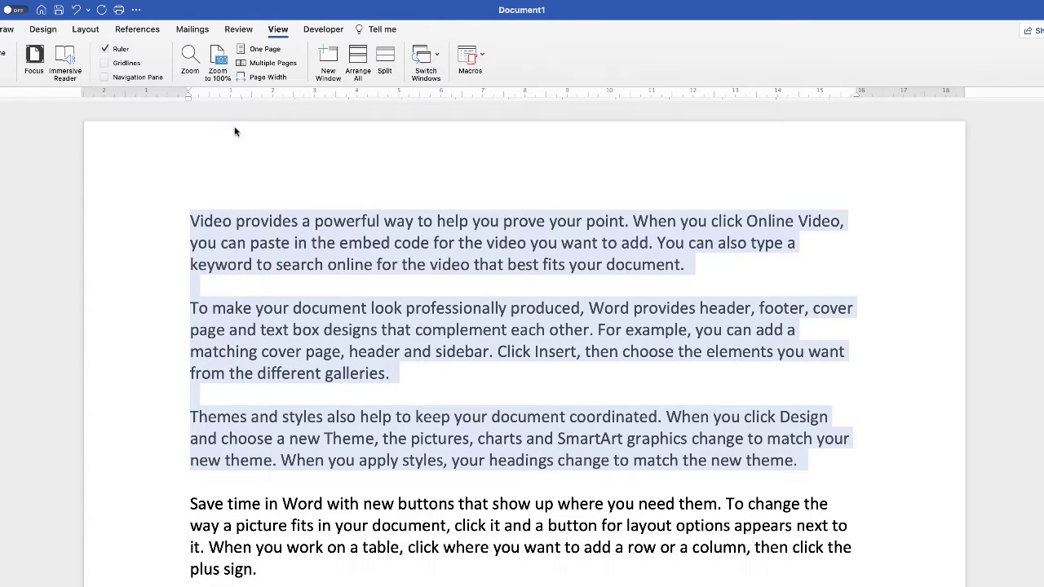
pyautogui.click(734, 269)
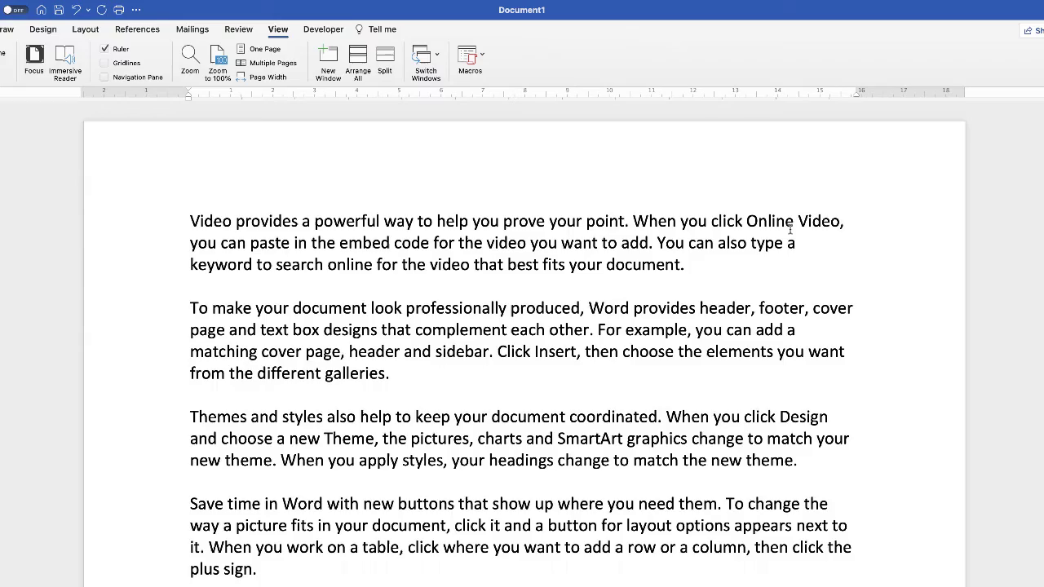
pyautogui.press('Return')
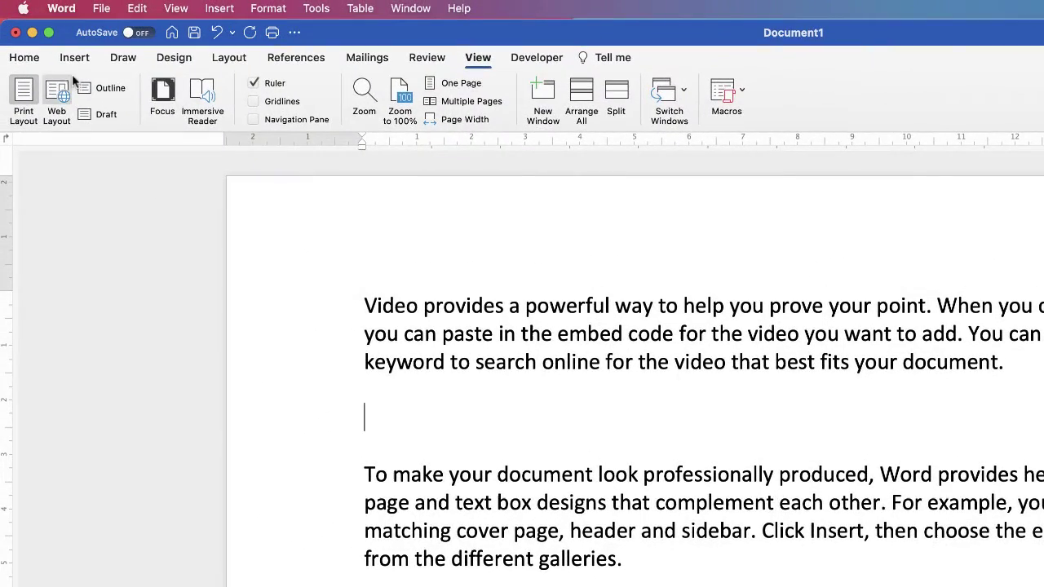
# Step: Turn the blank line into a bulleted list with items Numbers, Letters and Symbols
pyautogui.click(23, 62)
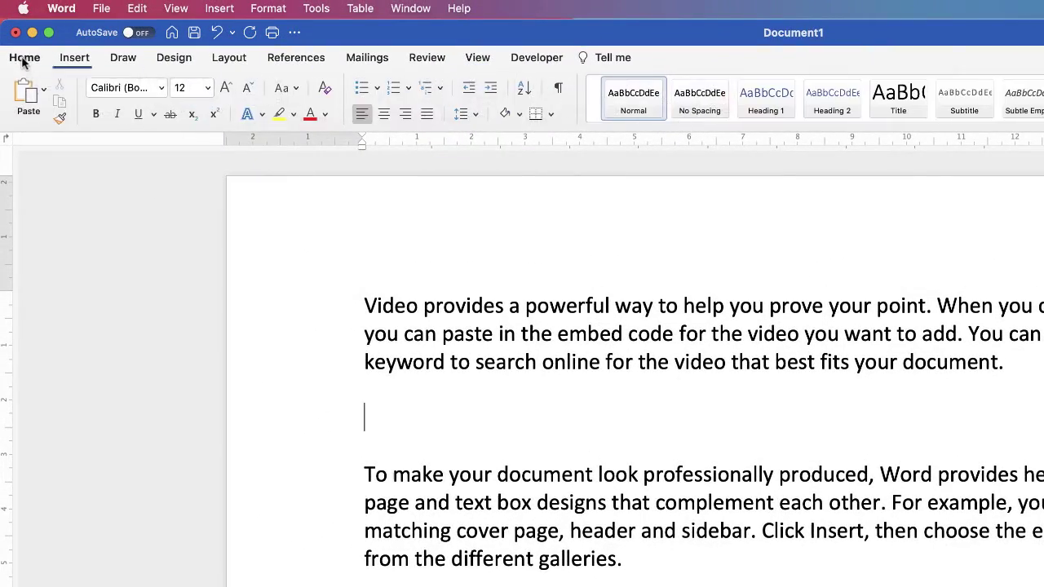
pyautogui.click(363, 91)
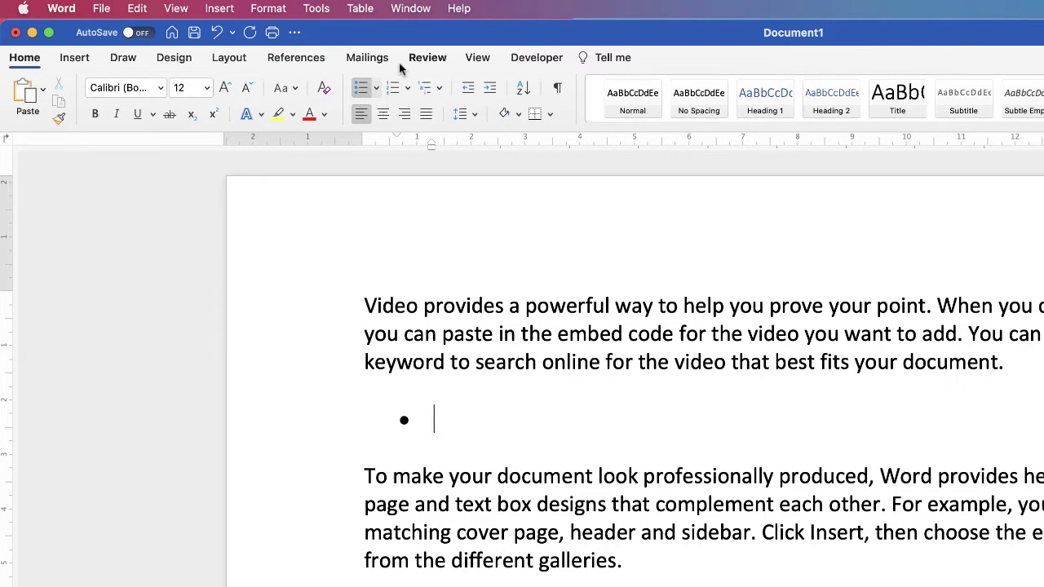
pyautogui.write('numbers')
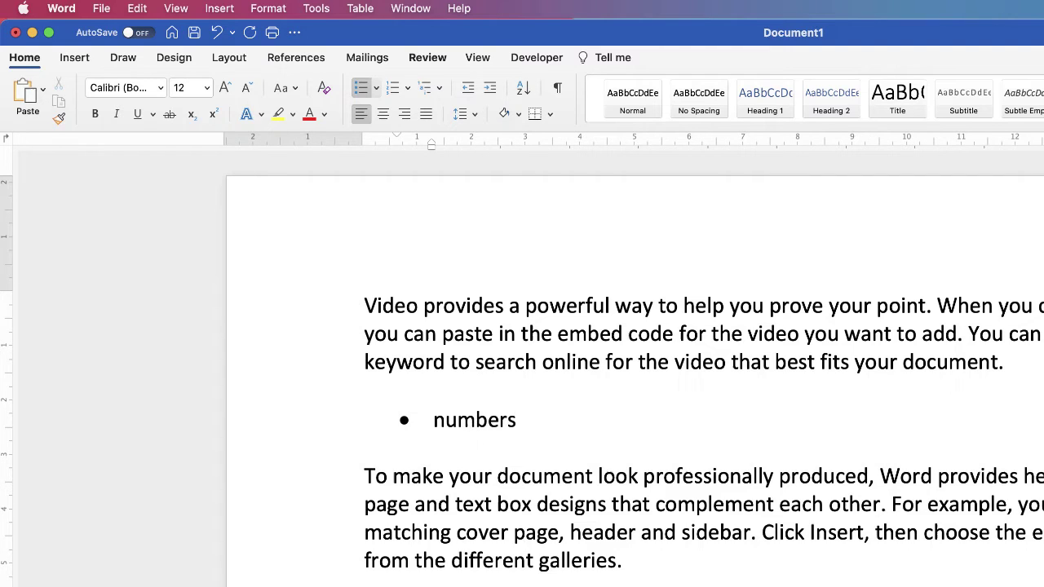
pyautogui.press('Return')
pyautogui.write('lett')
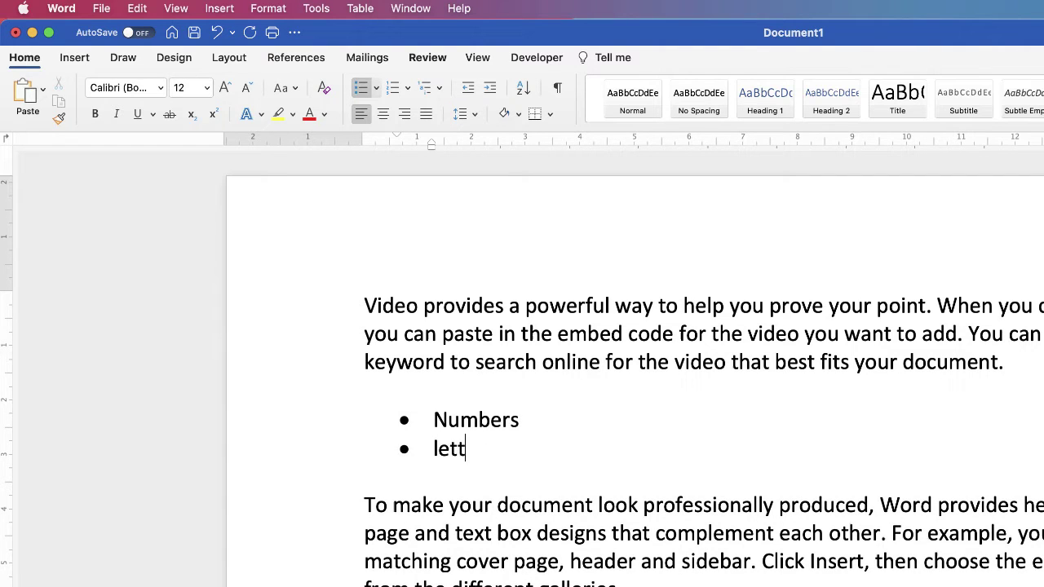
pyautogui.press('BackSpace')
pyautogui.press('BackSpace')
pyautogui.press('BackSpace')
pyautogui.press('BackSpace')
pyautogui.write('Letters')
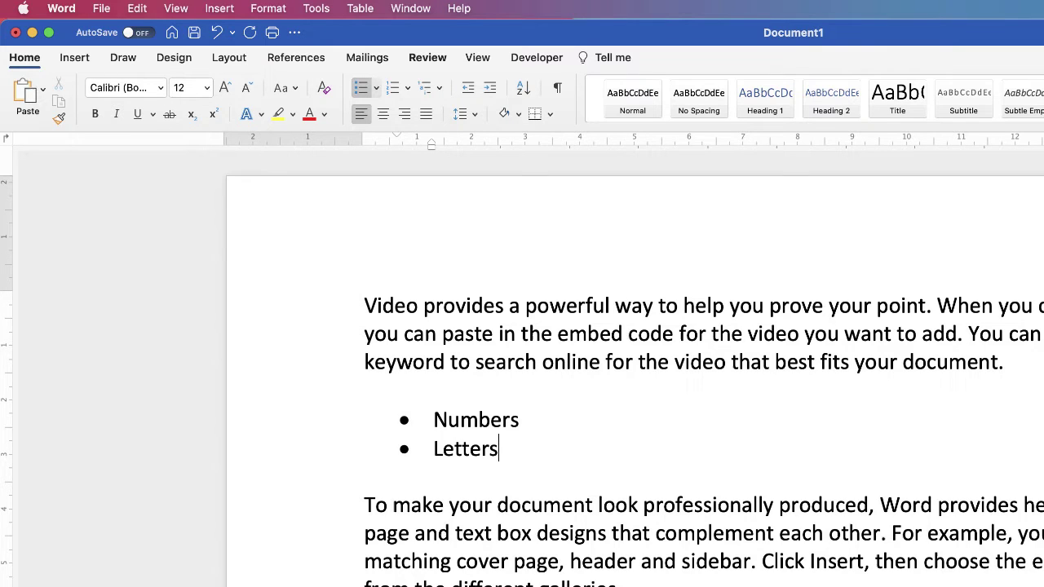
pyautogui.press('Return')
pyautogui.write('S')
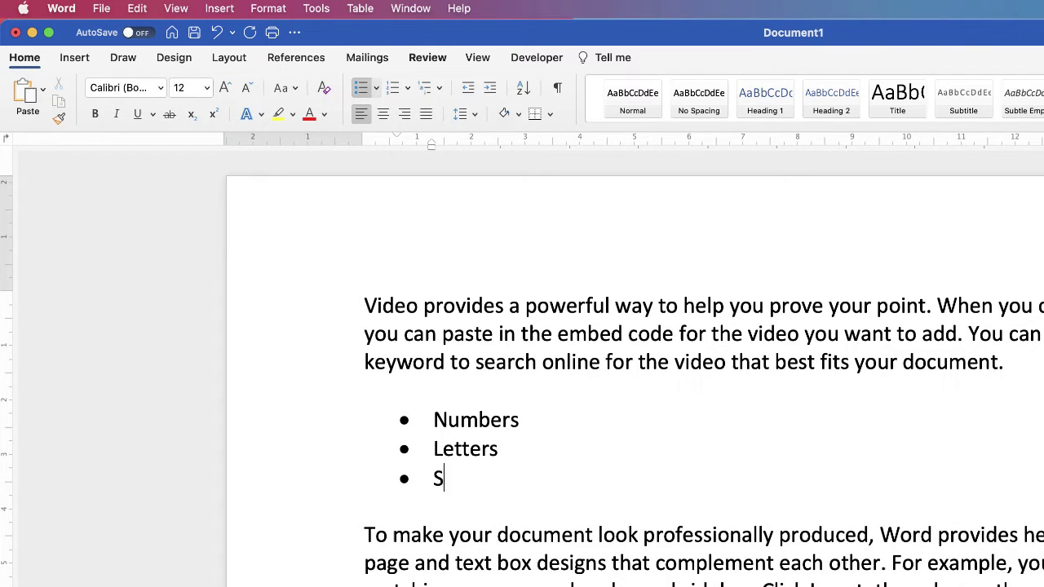
pyautogui.write('ymbols')
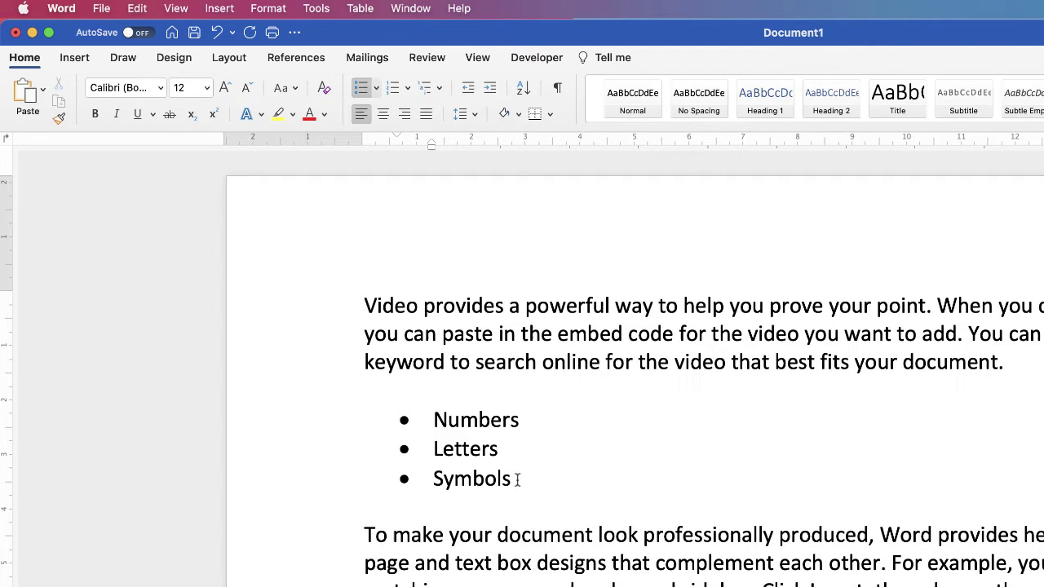
# Step: Select the three bullet items and drag their left indent further right
pyautogui.moveTo(514, 481); pyautogui.dragTo(377, 415)
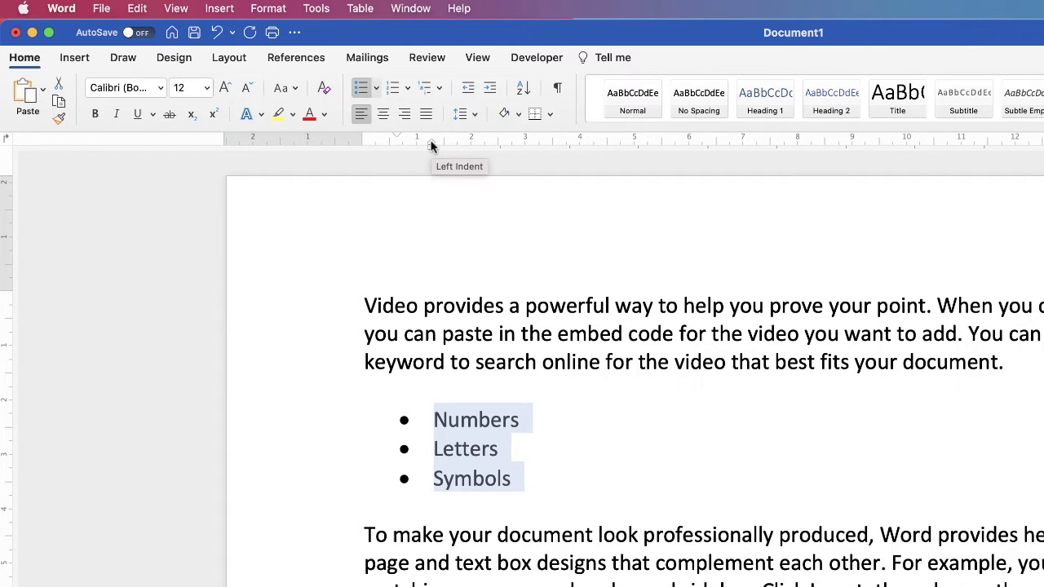
pyautogui.moveTo(437, 441)
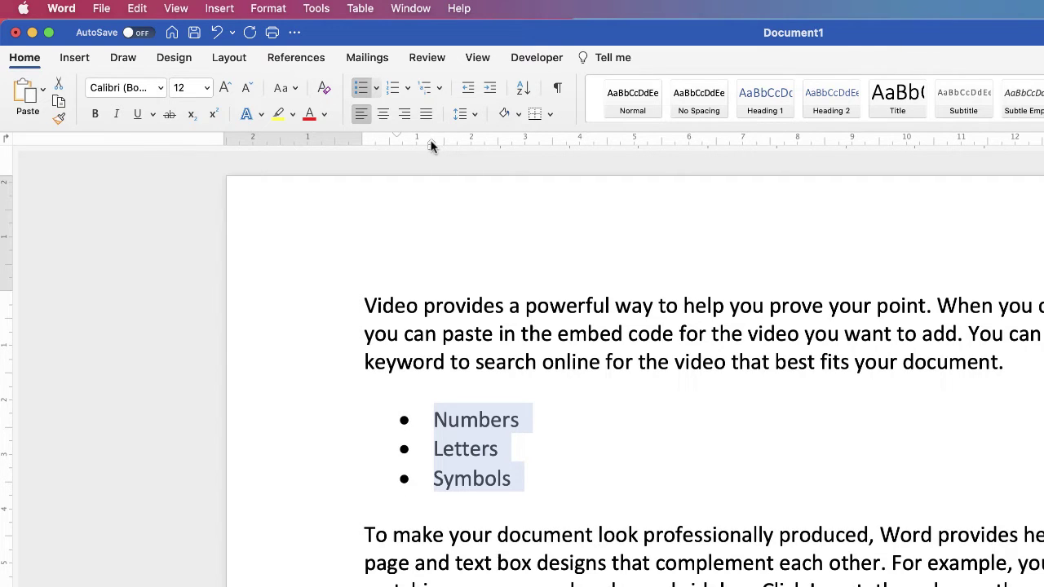
pyautogui.moveTo(431, 146)
pyautogui.mouseDown()
pyautogui.moveTo(535, 150)
pyautogui.moveTo(415, 160)
pyautogui.moveTo(478, 157)
pyautogui.moveTo(447, 163)
pyautogui.mouseUp()
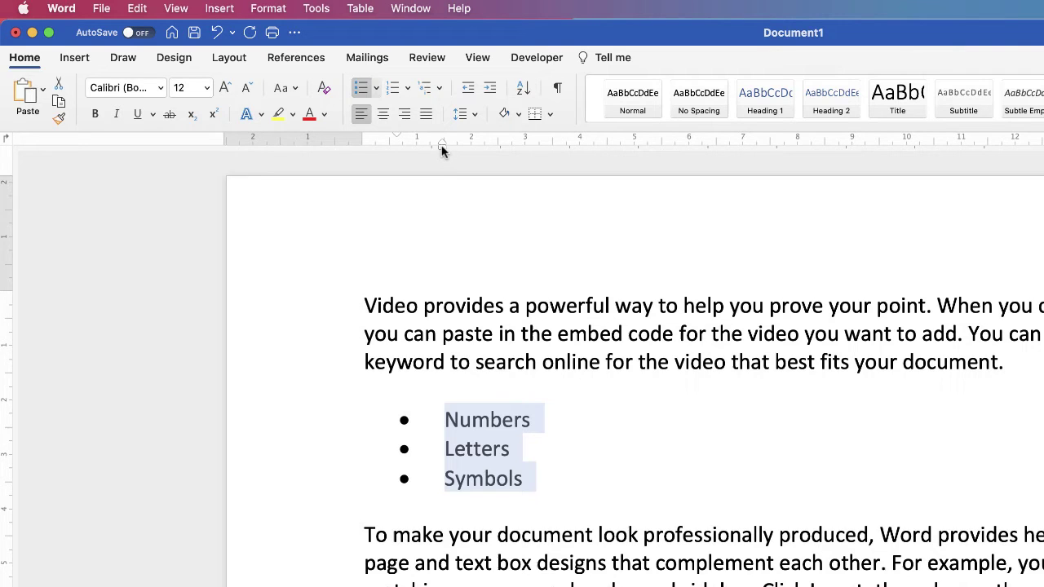
pyautogui.moveTo(442, 150)
pyautogui.mouseDown()
pyautogui.moveTo(536, 160)
pyautogui.moveTo(452, 158)
pyautogui.moveTo(526, 159)
pyautogui.moveTo(455, 168)
pyautogui.mouseUp()
pyautogui.click(427, 424)
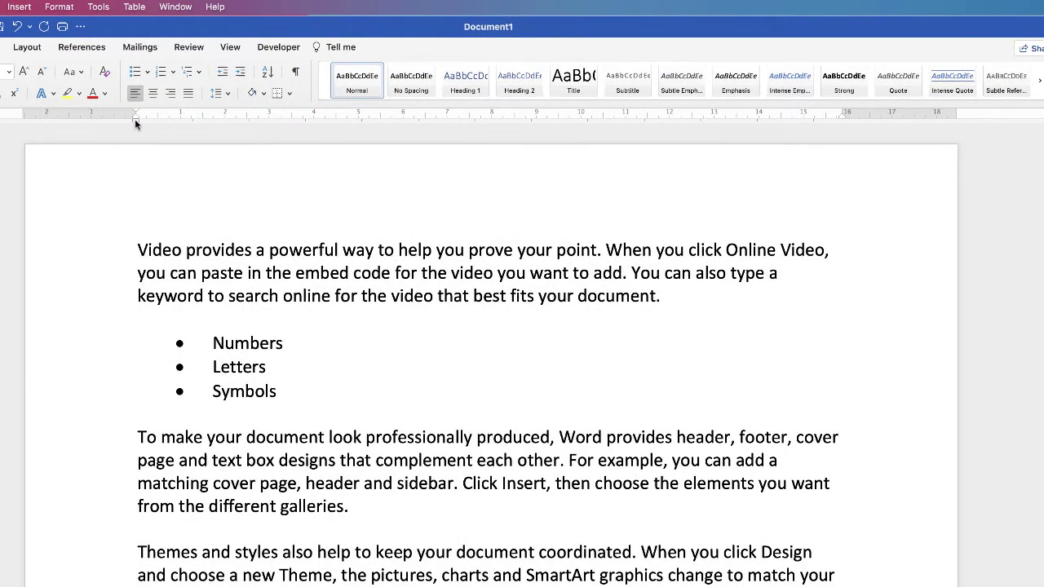
pyautogui.moveTo(675, 298); pyautogui.dragTo(103, 228)
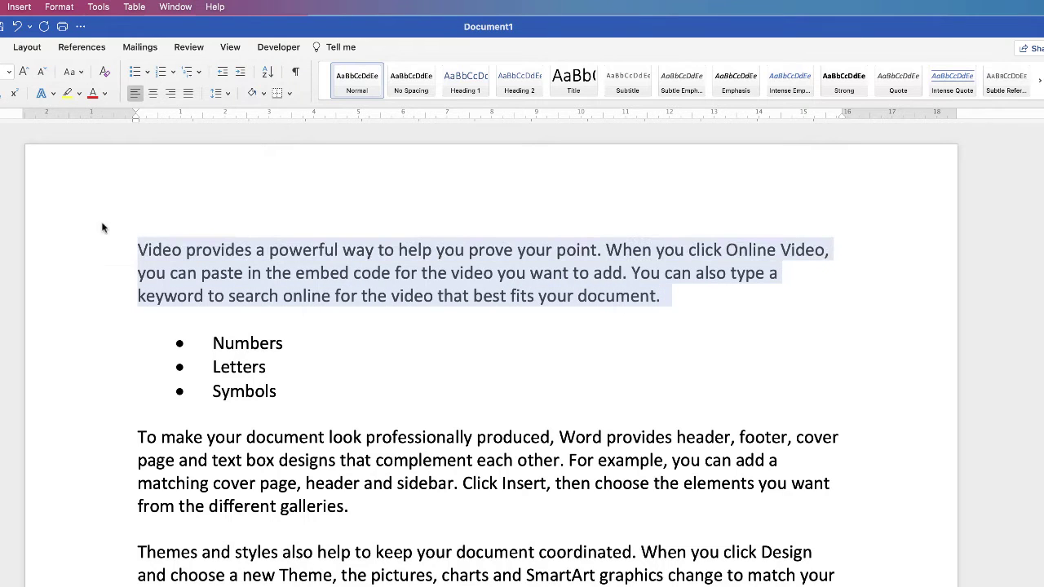
pyautogui.click(644, 282)
pyautogui.click(747, 250)
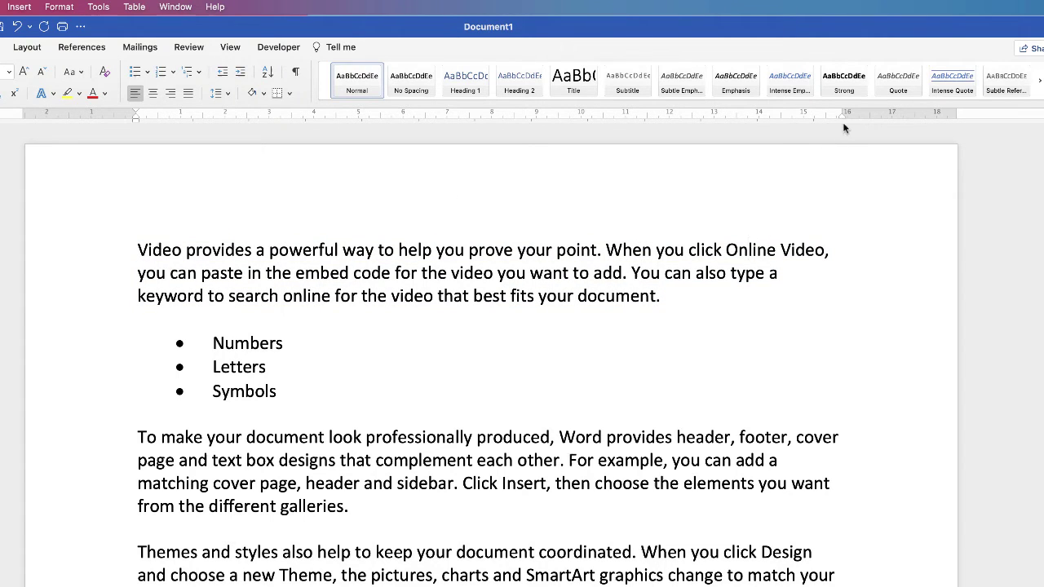
pyautogui.moveTo(843, 119)
pyautogui.mouseDown()
pyautogui.moveTo(713, 130)
pyautogui.moveTo(832, 124)
pyautogui.mouseUp()
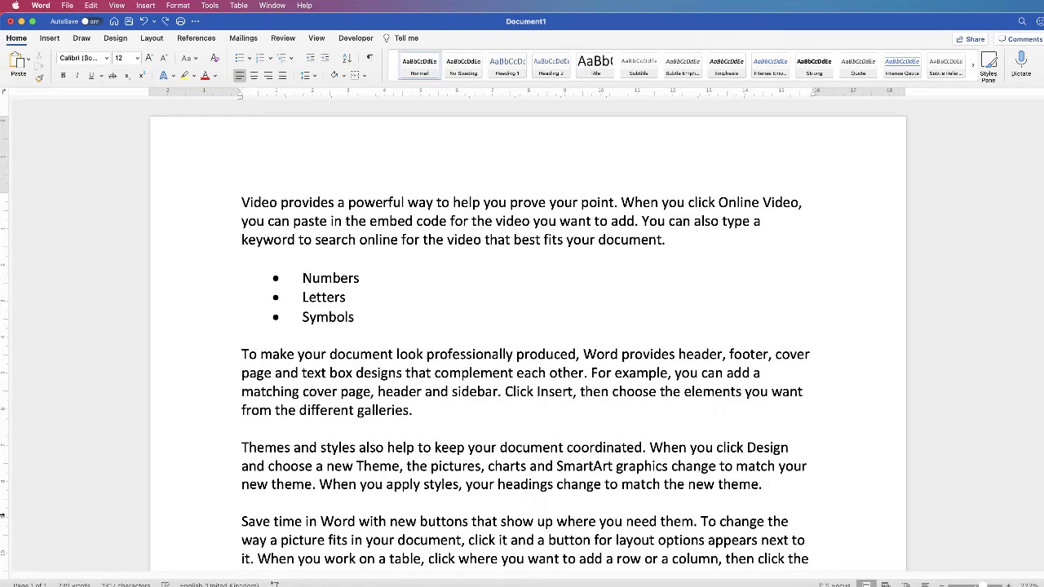
# Step: Add a new paragraph after 'galleries.' and remove its indent
pyautogui.press('Return')
pyautogui.press('Return')
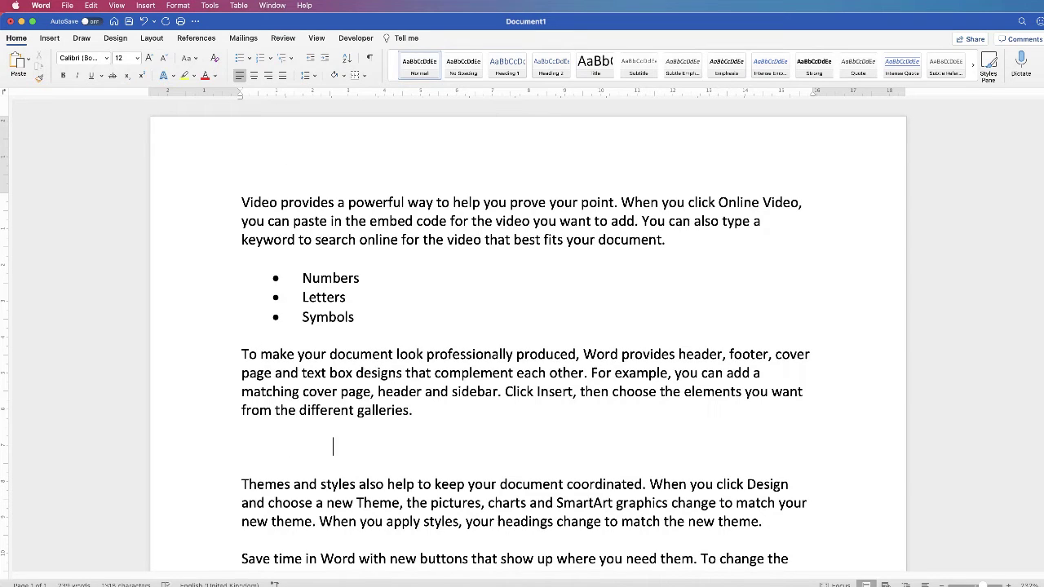
pyautogui.press('BackSpace')
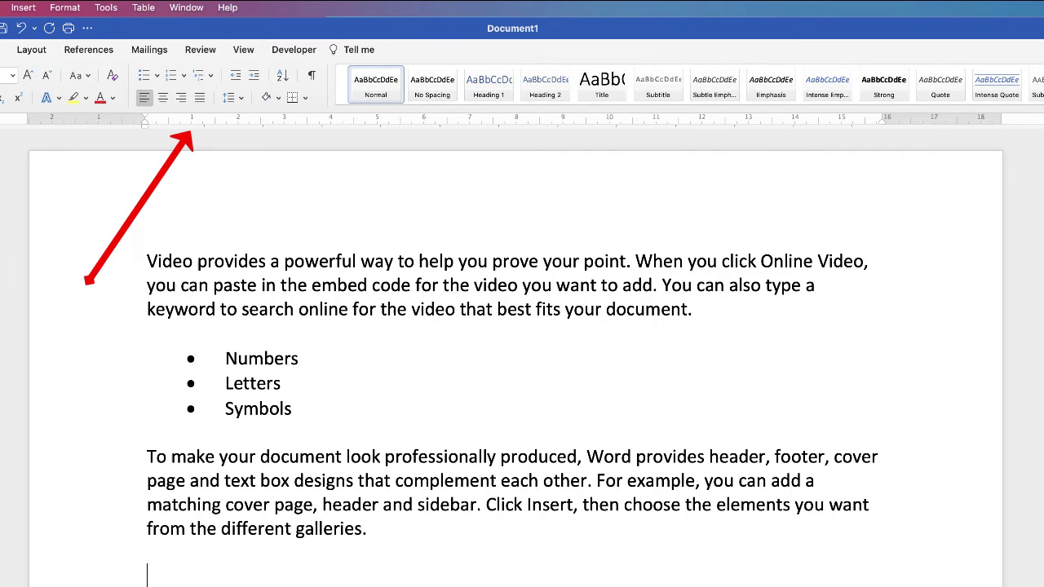
# Step: Set left tab stops on the blank line near 0.8 cm, 6.6 cm and 12.6 cm
pyautogui.click(196, 121)
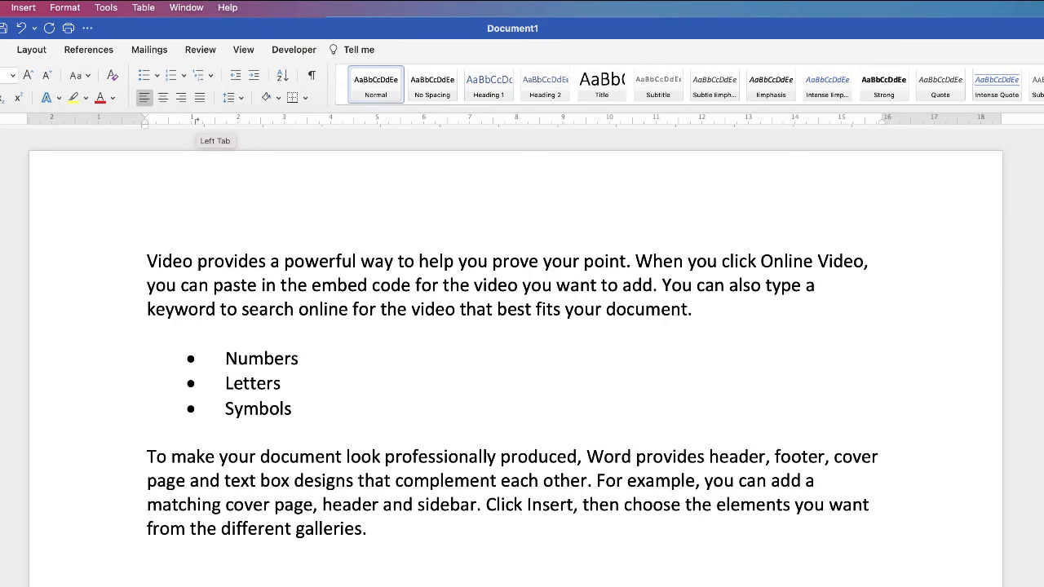
pyautogui.moveTo(196, 121); pyautogui.dragTo(187, 121)
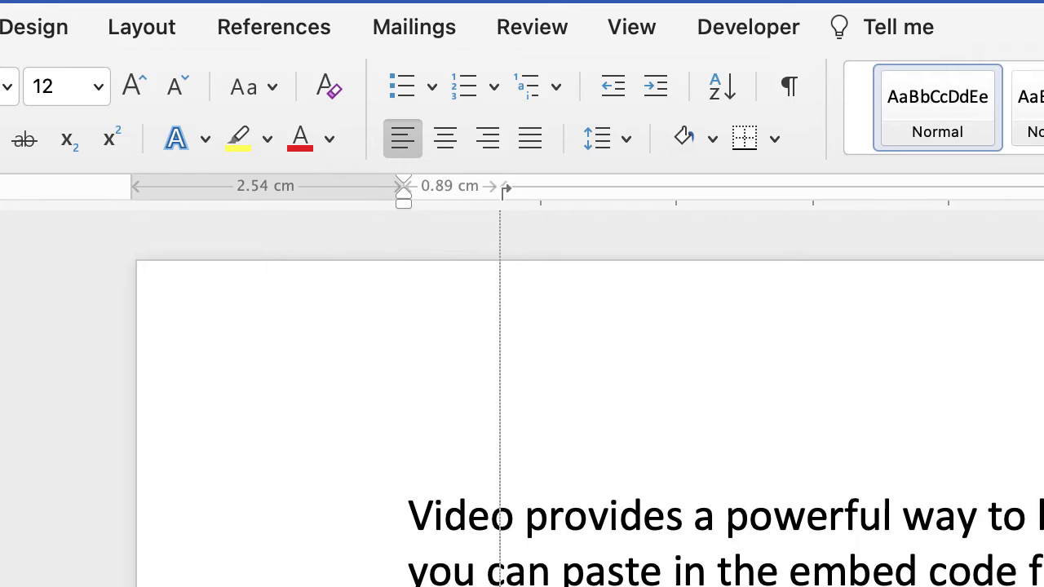
pyautogui.moveTo(502, 188); pyautogui.dragTo(539, 188)
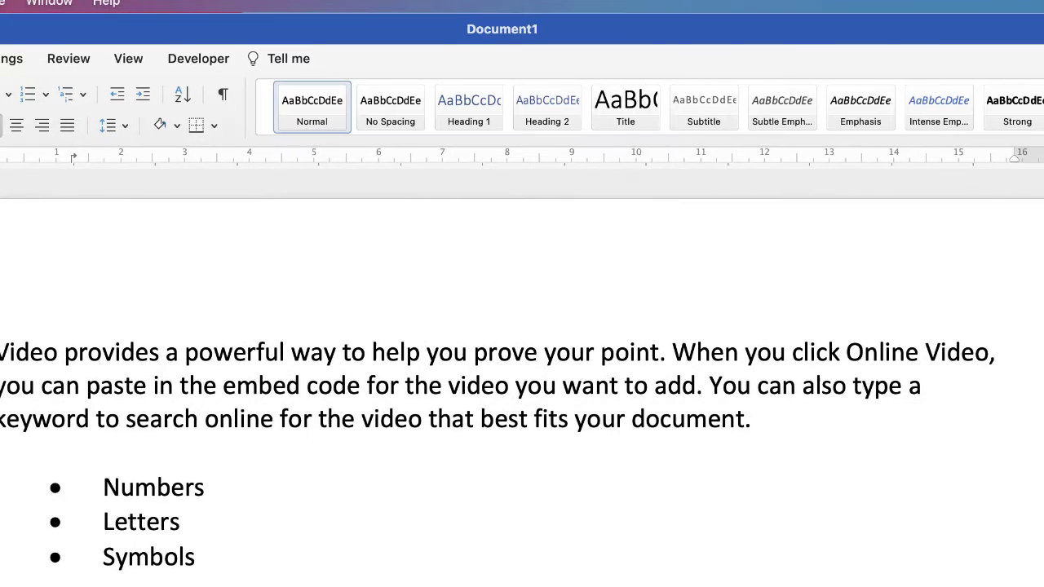
pyautogui.click(417, 156)
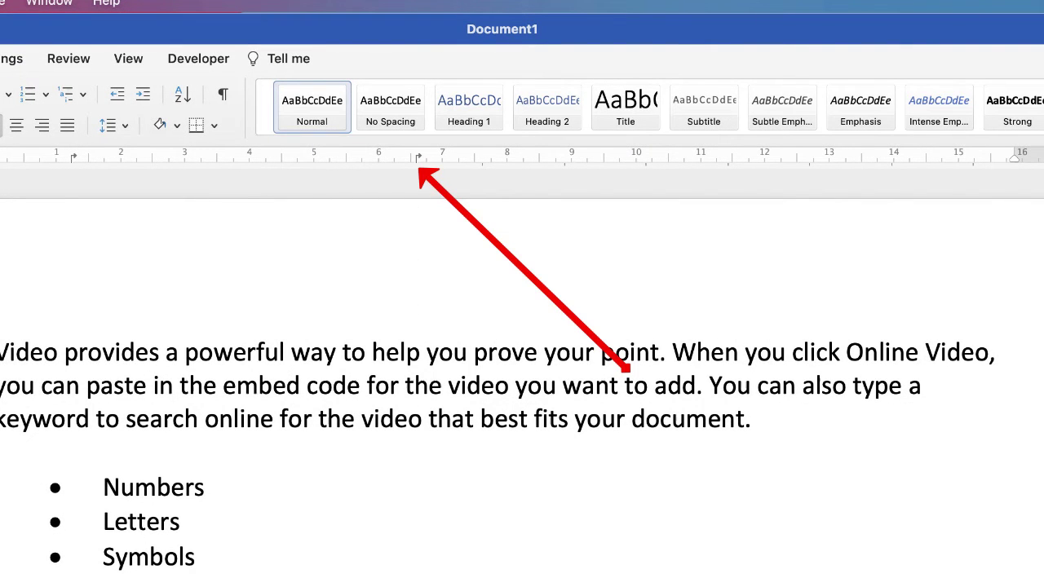
pyautogui.click(800, 156)
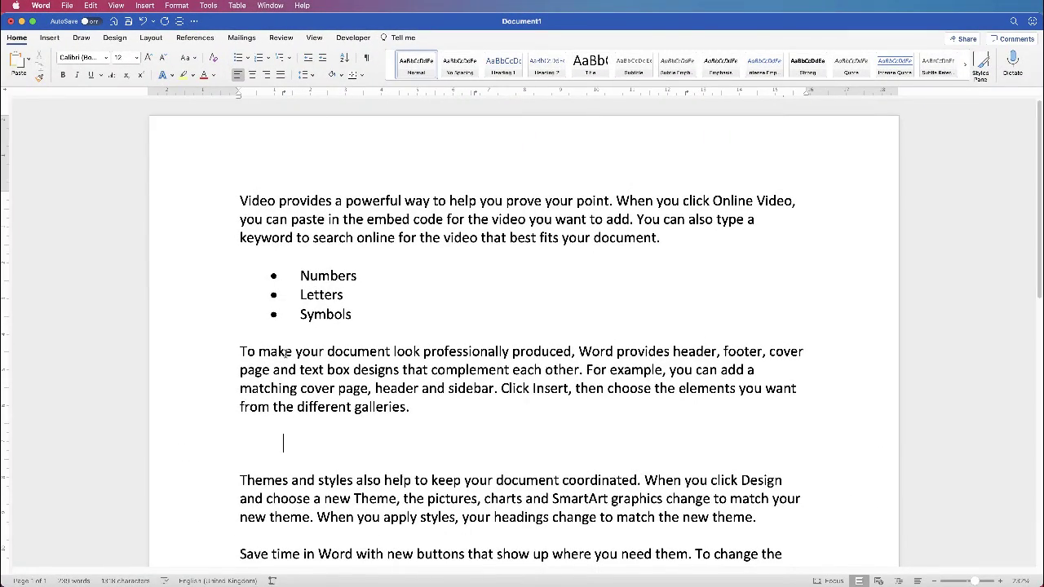
# Step: Enter Bird, Elephant and Dog separated by tabs so each aligns at its own tab stop
pyautogui.write('Bird\t')
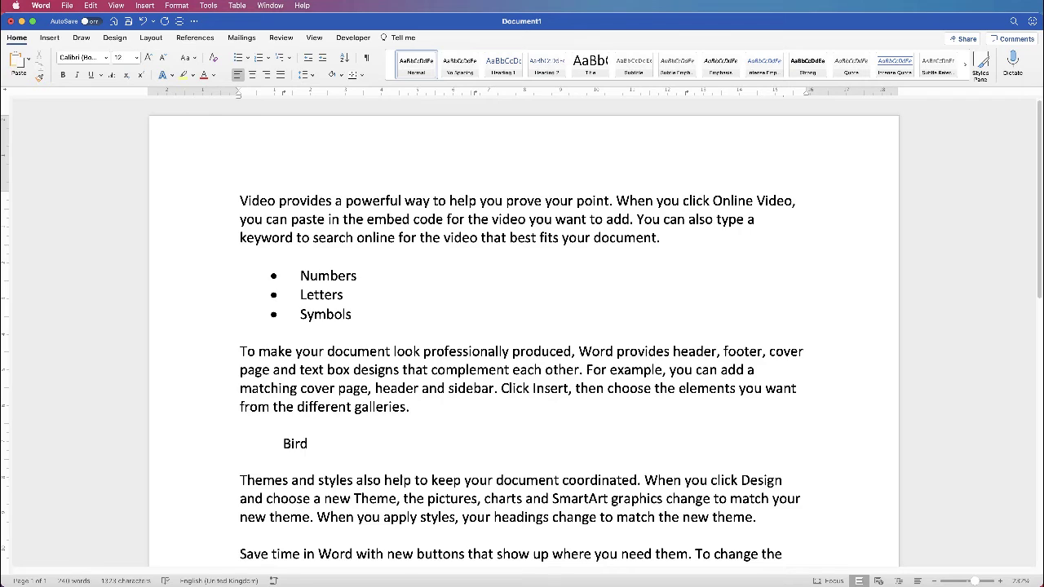
pyautogui.write('Elephant')
pyautogui.press('Tab')
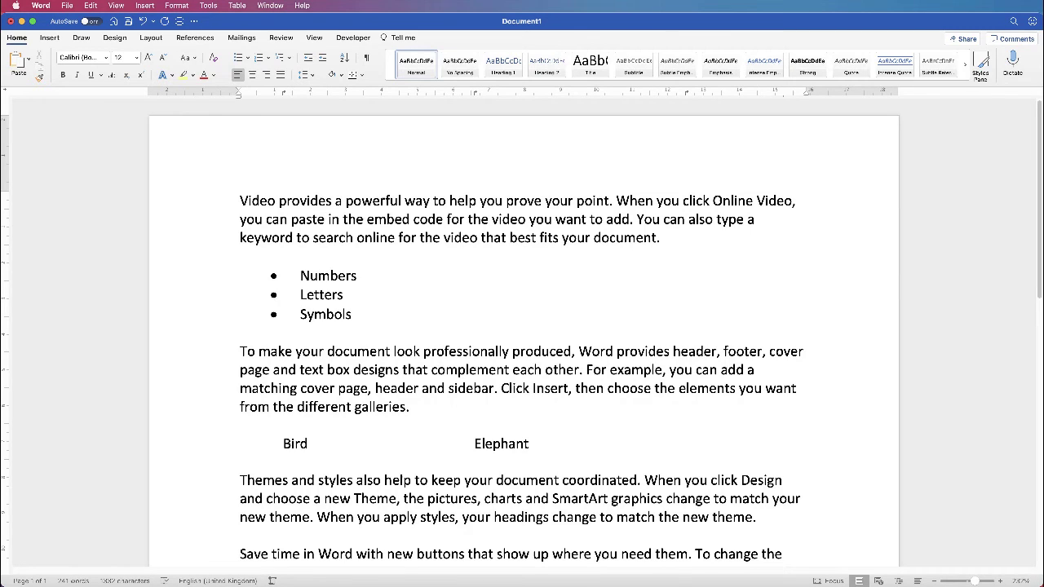
pyautogui.write('Dog')
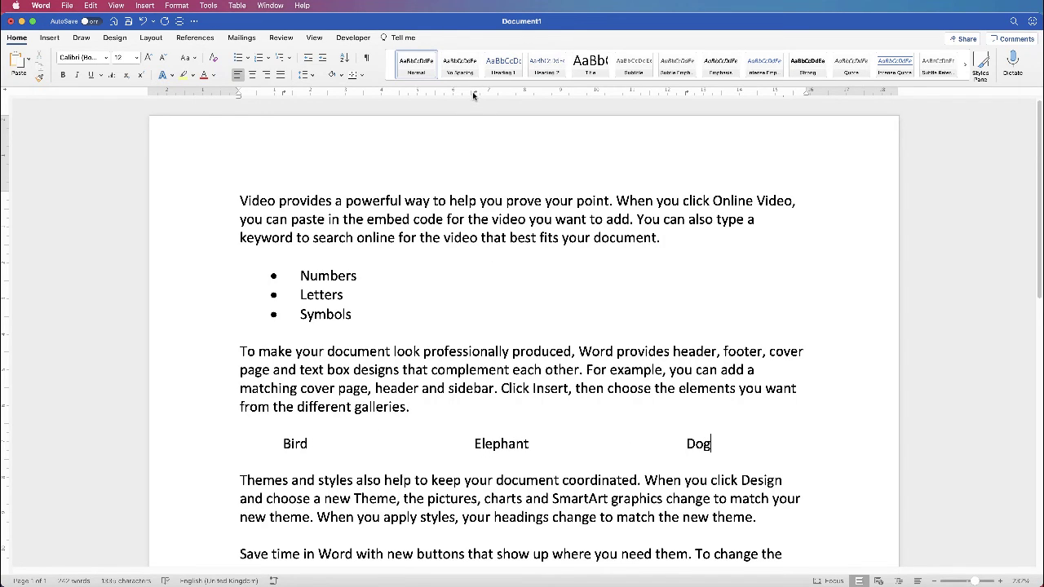
# Step: Nudge the Elephant tab stop right, then drag the tab stops off the ruler to clear the line
pyautogui.moveTo(473, 94)
pyautogui.mouseDown()
pyautogui.moveTo(512, 96)
pyautogui.moveTo(466, 96)
pyautogui.moveTo(496, 95)
pyautogui.moveTo(487, 95)
pyautogui.mouseUp()
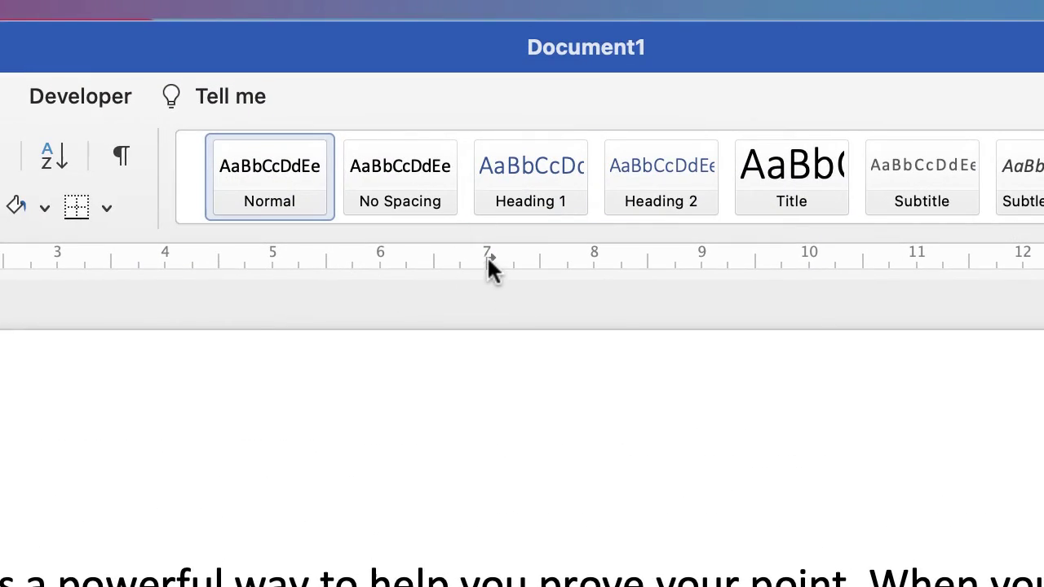
pyautogui.moveTo(484, 254); pyautogui.dragTo(487, 256)
pyautogui.moveTo(481, 317); pyautogui.dragTo(454, 402)
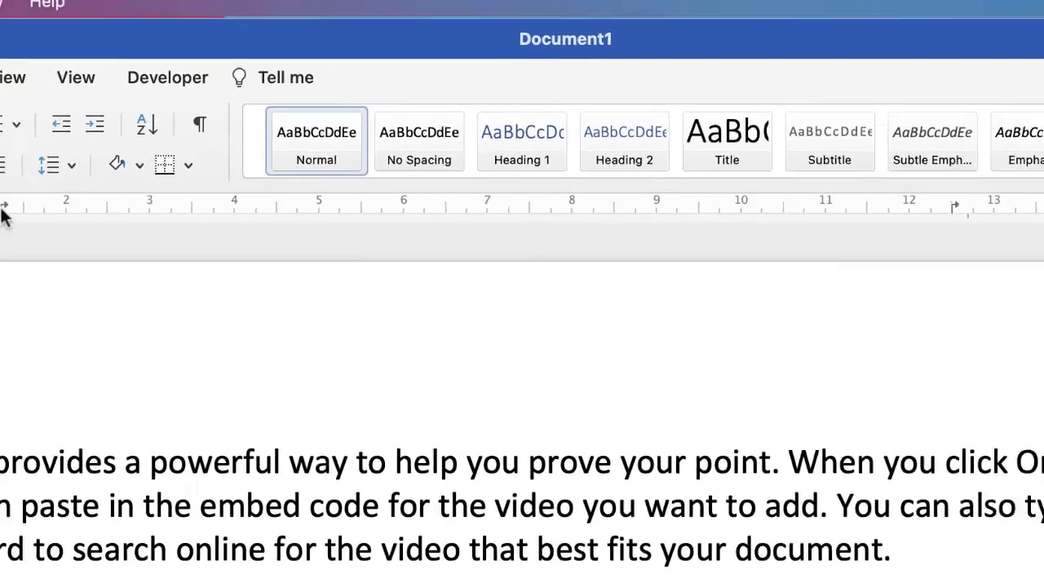
pyautogui.moveTo(274, 98); pyautogui.dragTo(639, 98)
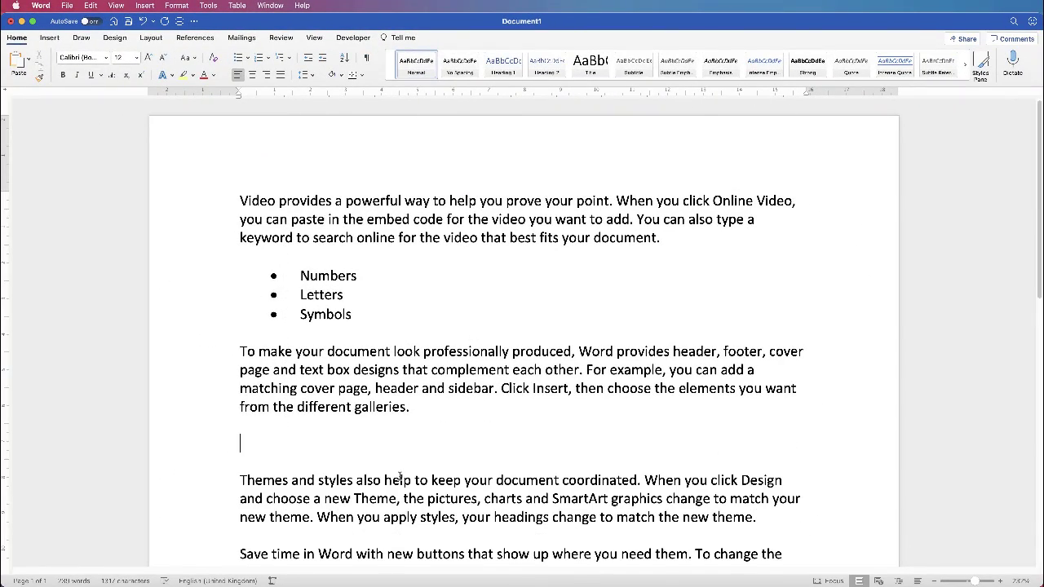